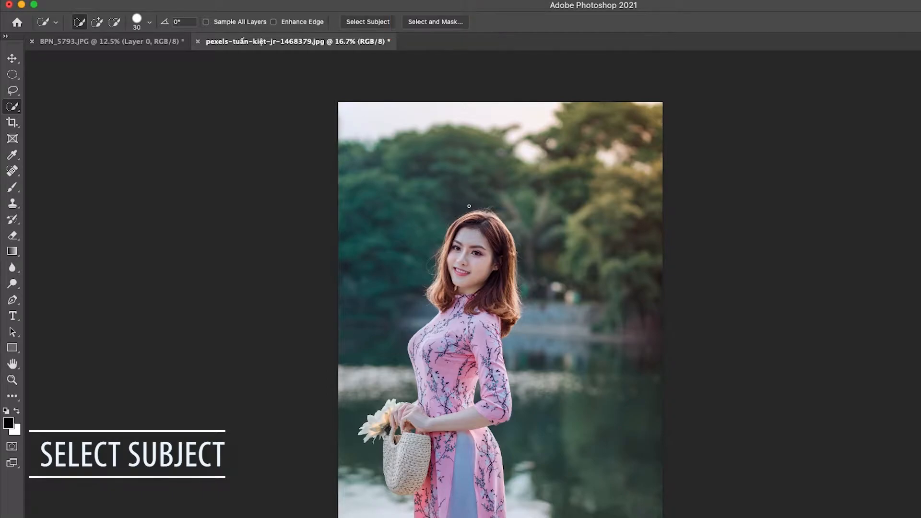
Step: Activate the Quick Selection tool, open the woman's photo in Select and Mask, and set the Onion Skin transparency to 50%
{"action": "left_click", "coordinate": [14, 93]}
{"action": "left_click", "coordinate": [14, 107]}
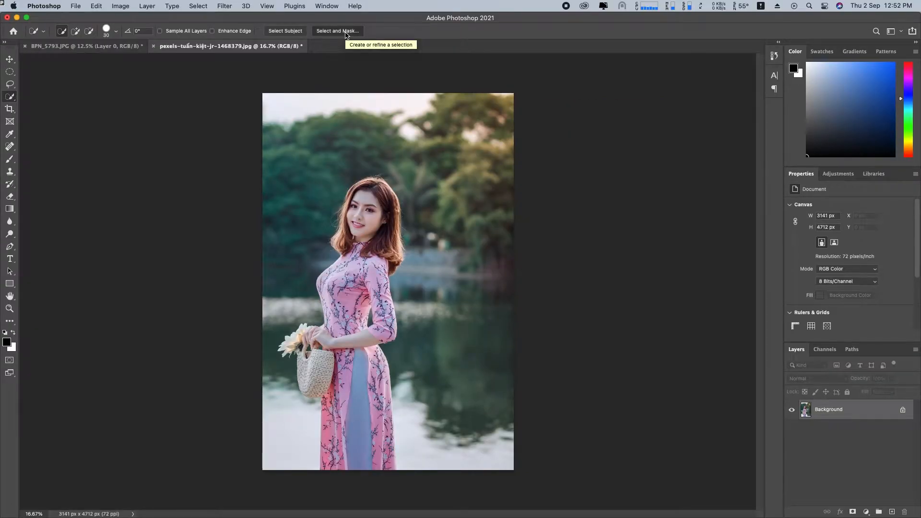
{"action": "left_click", "coordinate": [346, 34]}
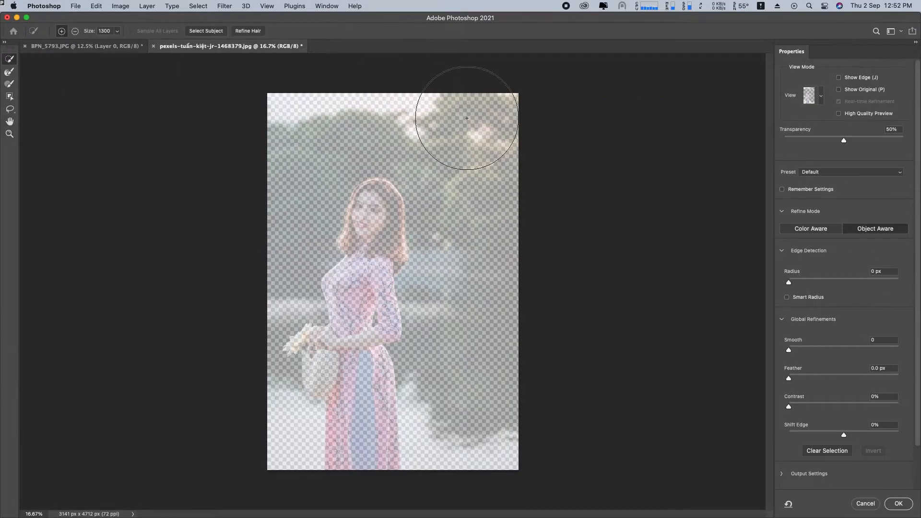
{"action": "mouse_move", "coordinate": [845, 140]}
{"action": "left_mouse_down"}
{"action": "mouse_move", "coordinate": [920, 139]}
{"action": "mouse_move", "coordinate": [848, 140]}
{"action": "left_mouse_up"}
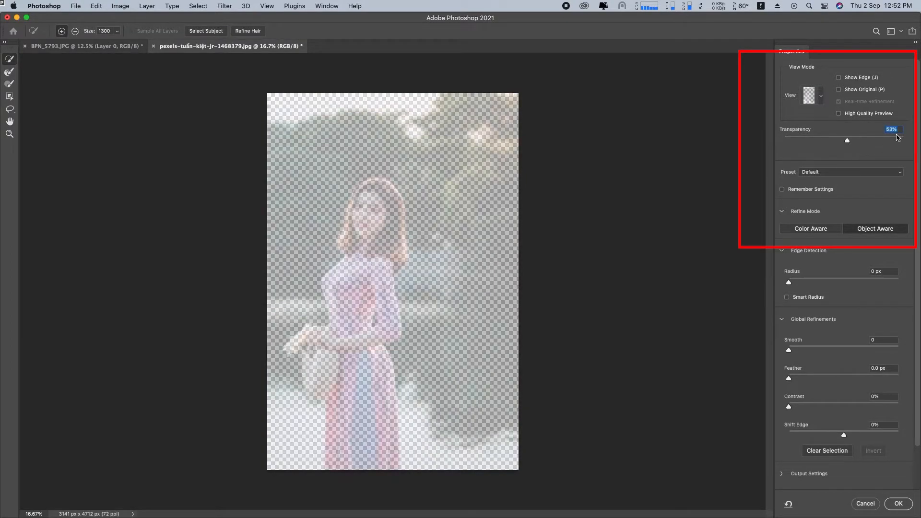
{"action": "type", "text": "50"}
{"action": "left_click", "coordinate": [822, 96]}
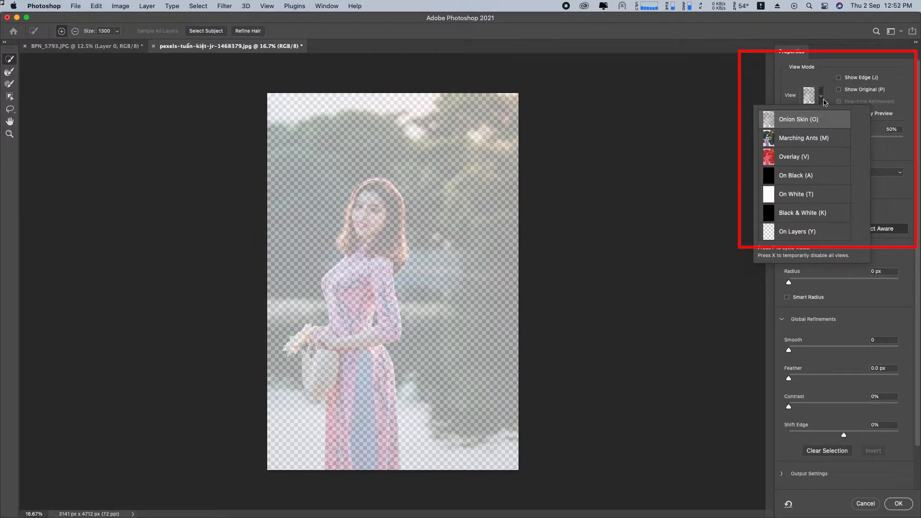
{"action": "left_click", "coordinate": [822, 99]}
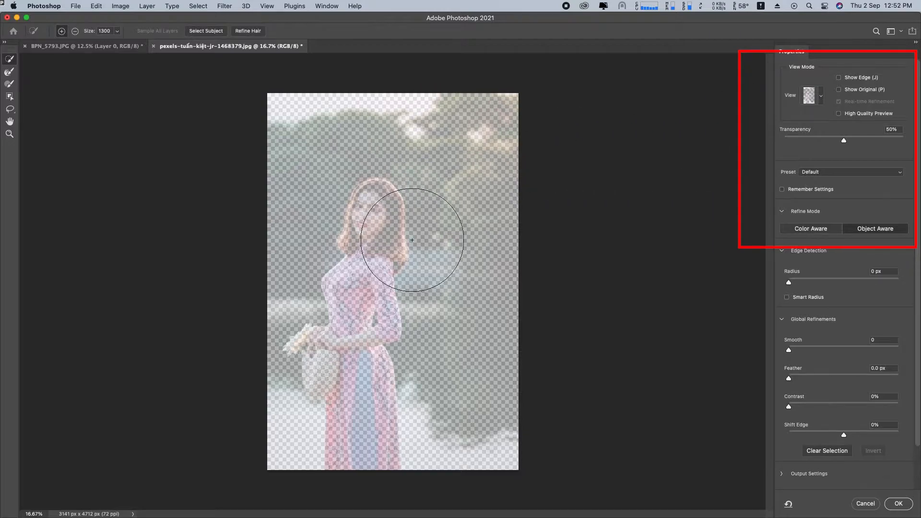
Step: Reduce the Quick Selection brush to 600 and try painting a selection over the woman from her face down to the dress
{"action": "key", "text": "bracketleft"}
{"action": "key", "text": "bracketleft"}
{"action": "key", "text": "bracketleft"}
{"action": "key", "text": "bracketleft"}
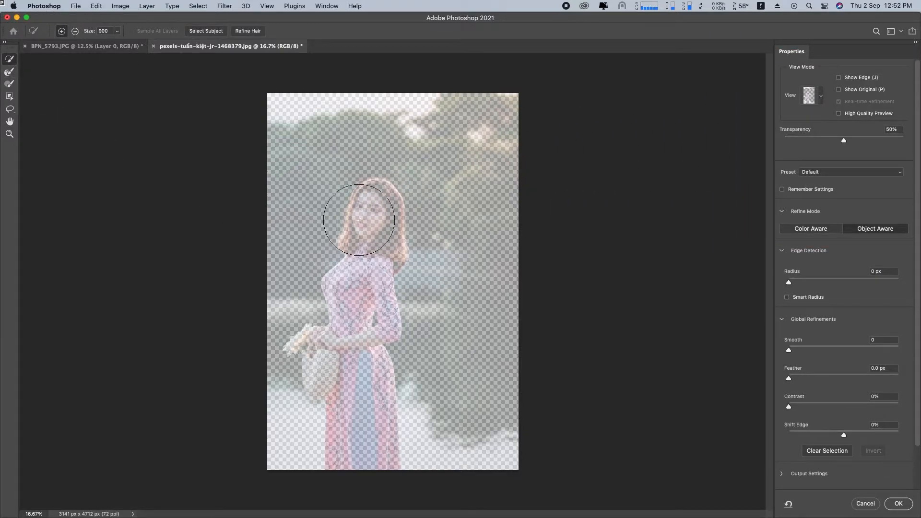
{"action": "key", "text": "bracketleft"}
{"action": "key", "text": "bracketleft"}
{"action": "key", "text": "bracketleft"}
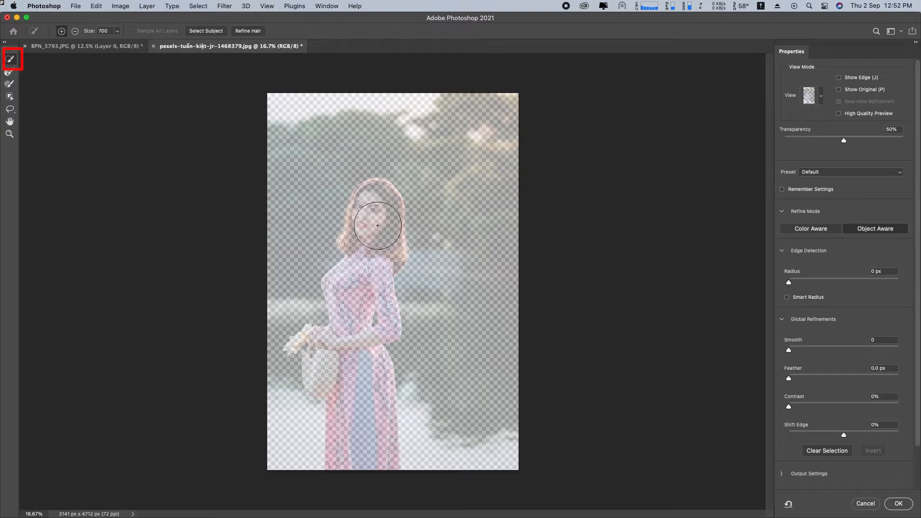
{"action": "left_click", "coordinate": [370, 224]}
{"action": "mouse_move", "coordinate": [370, 224]}
{"action": "left_mouse_down"}
{"action": "mouse_move", "coordinate": [354, 336]}
{"action": "mouse_move", "coordinate": [324, 346]}
{"action": "mouse_move", "coordinate": [340, 384]}
{"action": "left_mouse_up"}
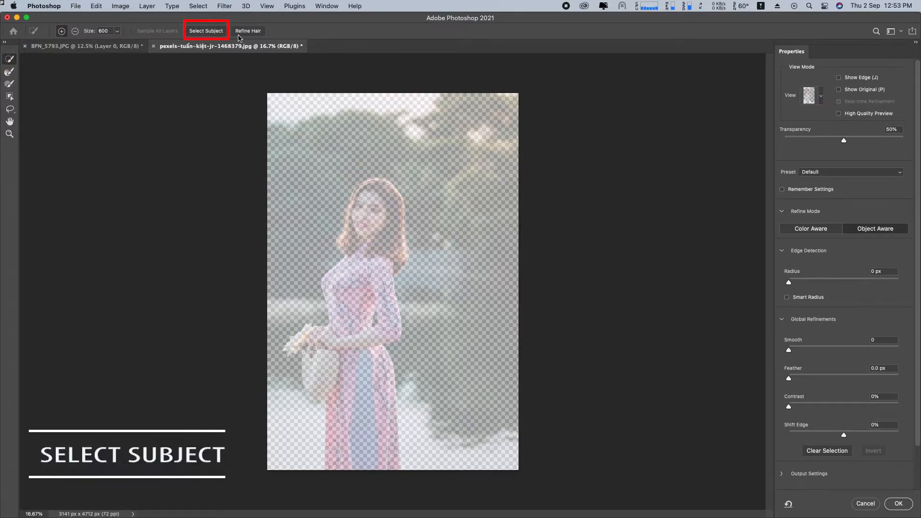
Step: Select the woman automatically with Select Subject and inspect the cutout along her hair and dress
{"action": "left_click", "coordinate": [214, 30]}
{"action": "key", "text": "super+equal"}
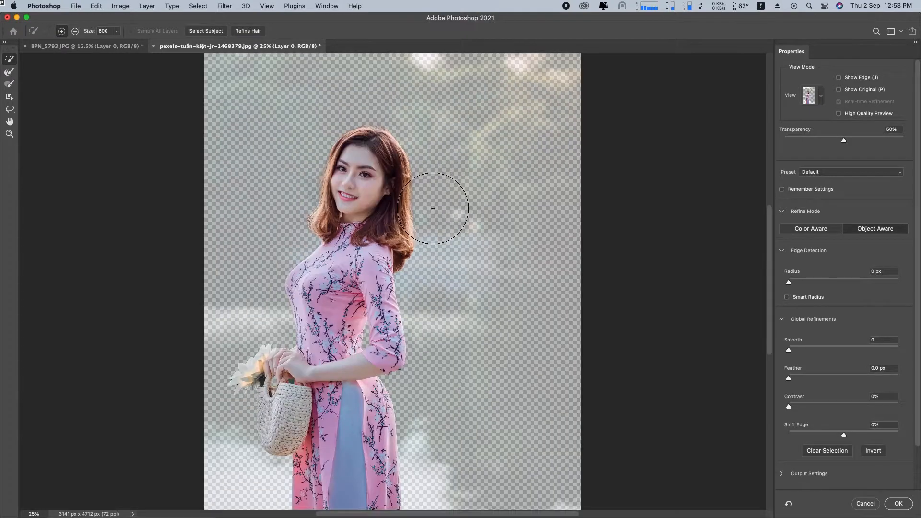
{"action": "key", "text": "super+equal"}
{"action": "key", "text": "super+equal"}
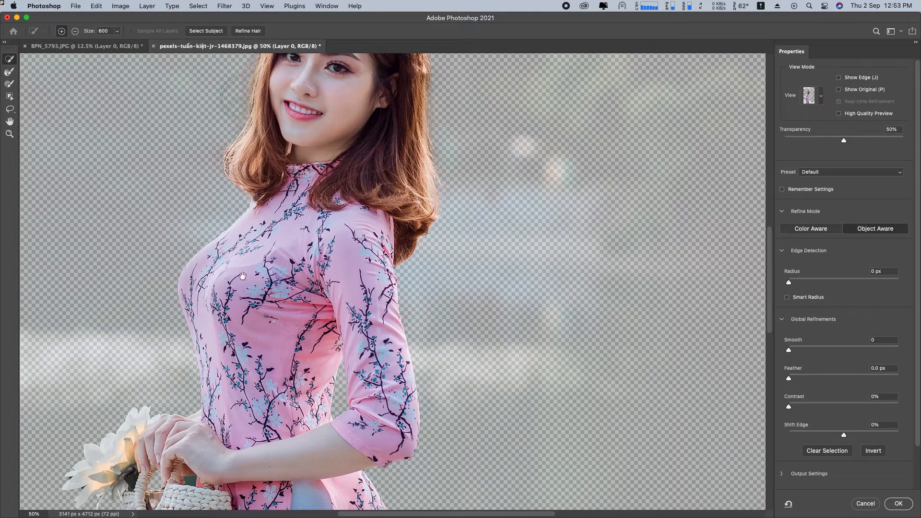
{"action": "left_click_drag", "start_coordinate": [243, 277], "coordinate": [254, 194]}
{"action": "left_click_drag", "start_coordinate": [293, 285], "coordinate": [298, 191]}
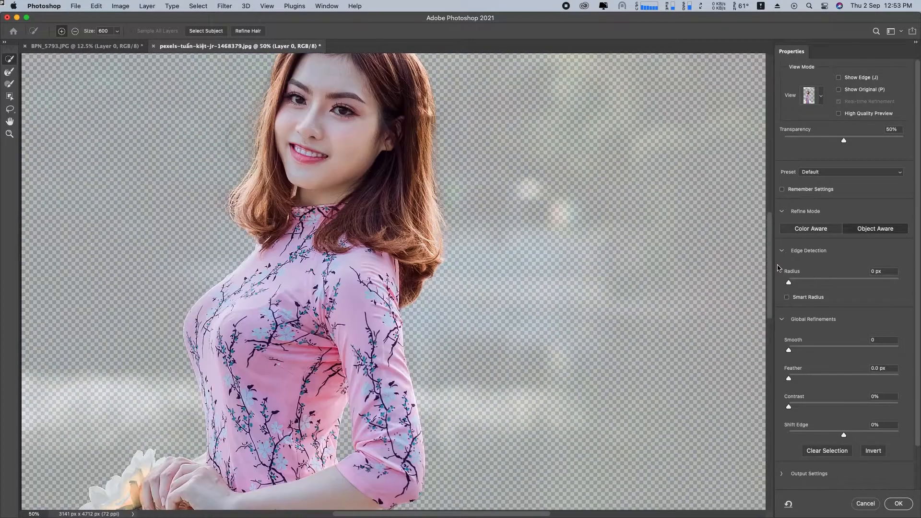
Step: Set the selection's Smooth refinement to 20, checking the edge along the sleeve
{"action": "left_click_drag", "start_coordinate": [792, 354], "coordinate": [792, 353]}
{"action": "key", "text": "super+plus"}
{"action": "key", "text": "super+plus"}
{"action": "key", "text": "super+plus"}
{"action": "left_click_drag", "start_coordinate": [196, 273], "coordinate": [531, 243]}
{"action": "mouse_move", "coordinate": [330, 261]}
{"action": "left_mouse_down"}
{"action": "mouse_move", "coordinate": [516, 285]}
{"action": "mouse_move", "coordinate": [508, 350]}
{"action": "mouse_move", "coordinate": [216, 197]}
{"action": "left_mouse_up"}
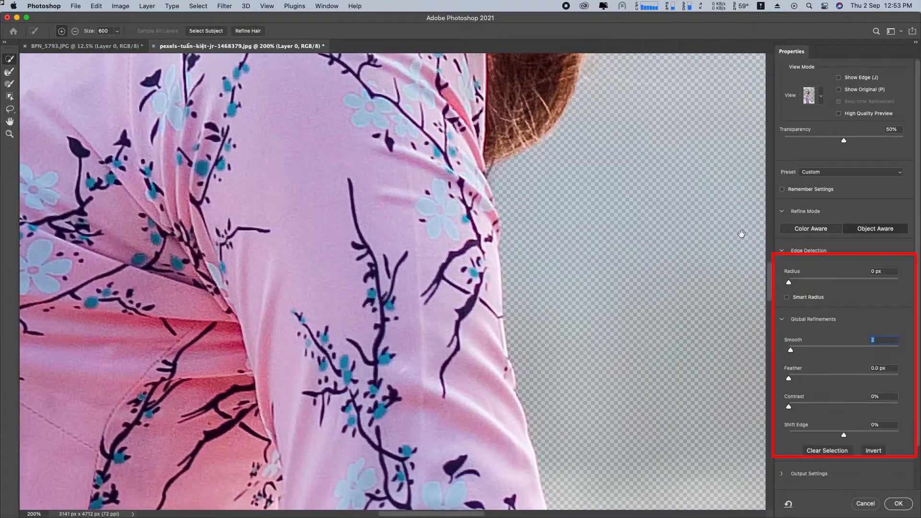
{"action": "left_click_drag", "start_coordinate": [798, 354], "coordinate": [813, 356]}
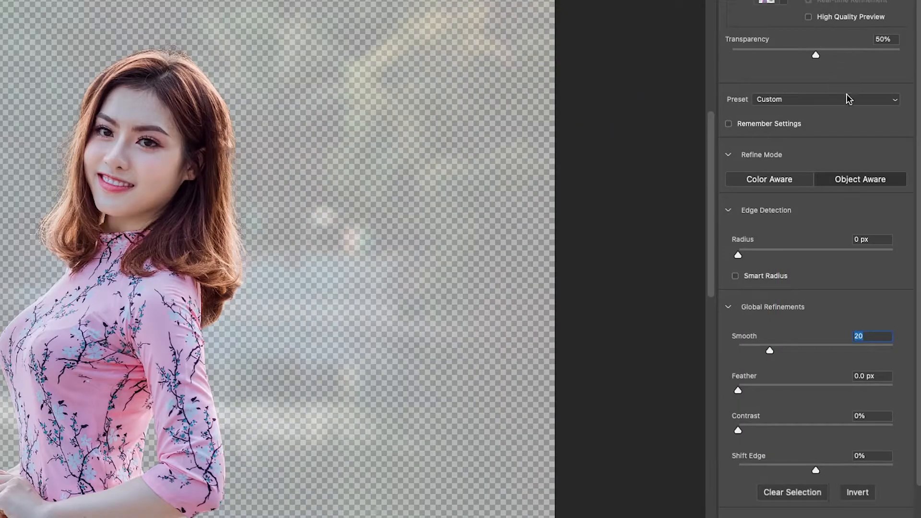
Step: Set the selection output to Layer Mask and apply the cutout
{"action": "scroll", "coordinate": [864, 170], "scroll_direction": "down", "scroll_amount": 2}
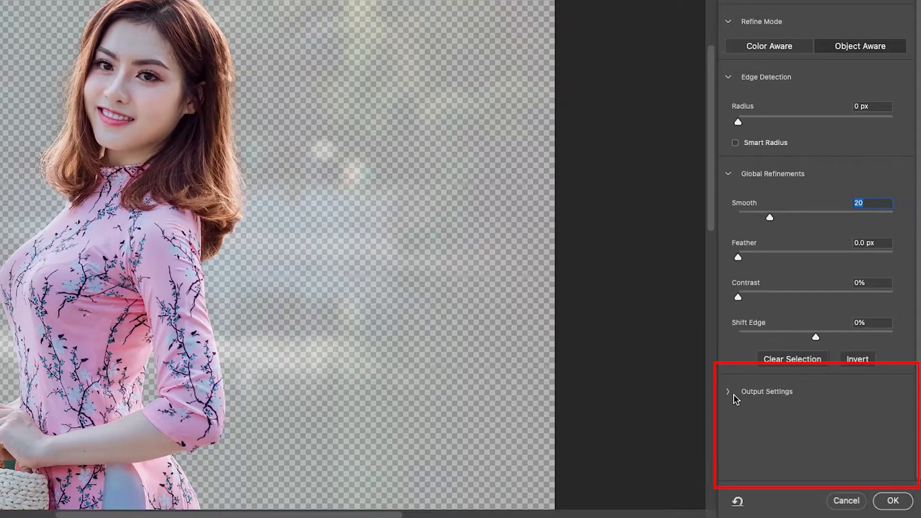
{"action": "left_click", "coordinate": [732, 460]}
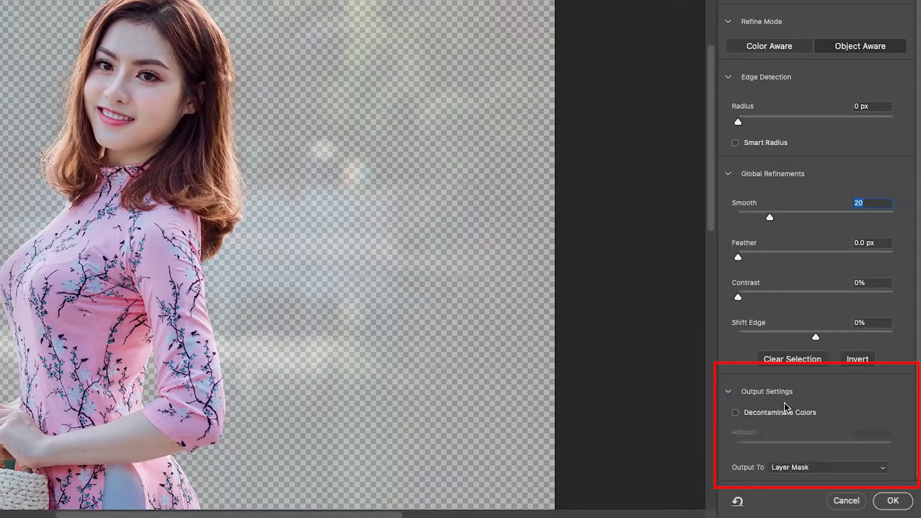
{"action": "left_click", "coordinate": [791, 467]}
{"action": "left_click", "coordinate": [782, 456]}
{"action": "left_click", "coordinate": [898, 506]}
Step: Inspect the hair edges of the cutout and reopen Layer 0's mask in Select and Mask
{"action": "key", "text": "super+plus"}
{"action": "key", "text": "super+plus"}
{"action": "key", "text": "super+plus"}
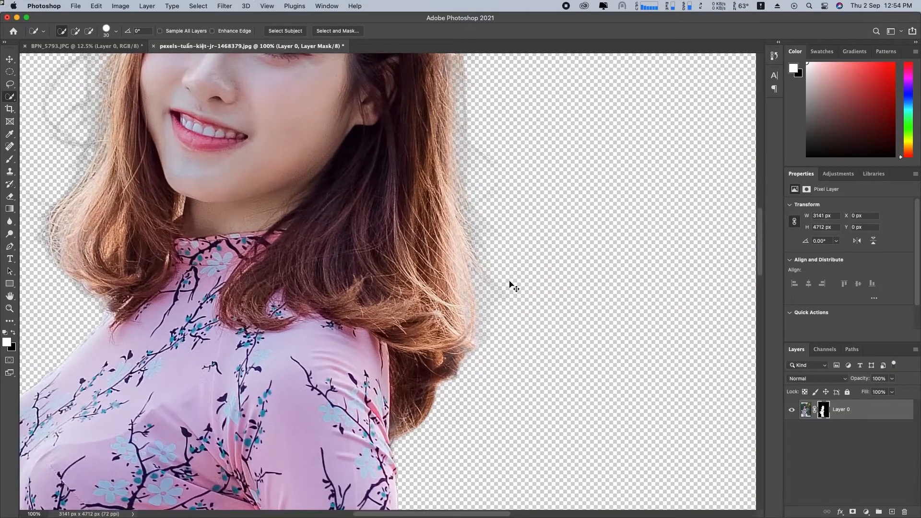
{"action": "key", "text": "super+minus"}
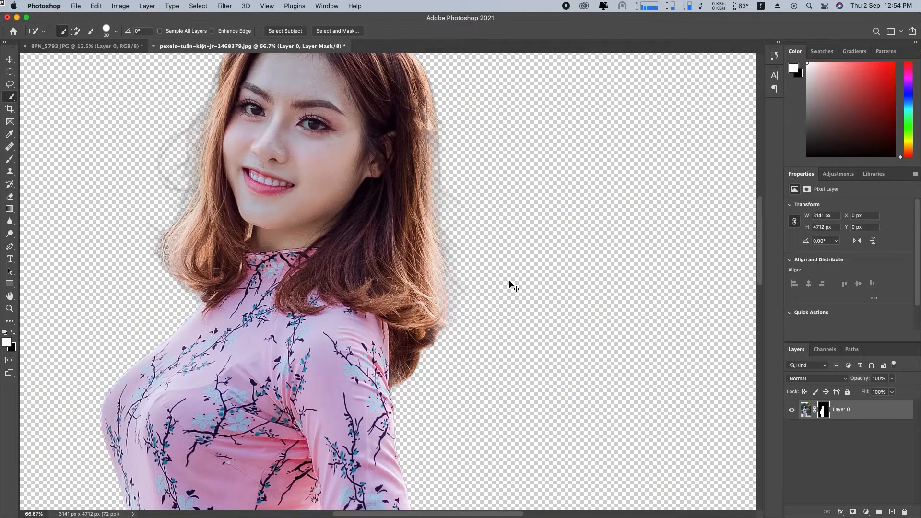
{"action": "right_click", "coordinate": [825, 411]}
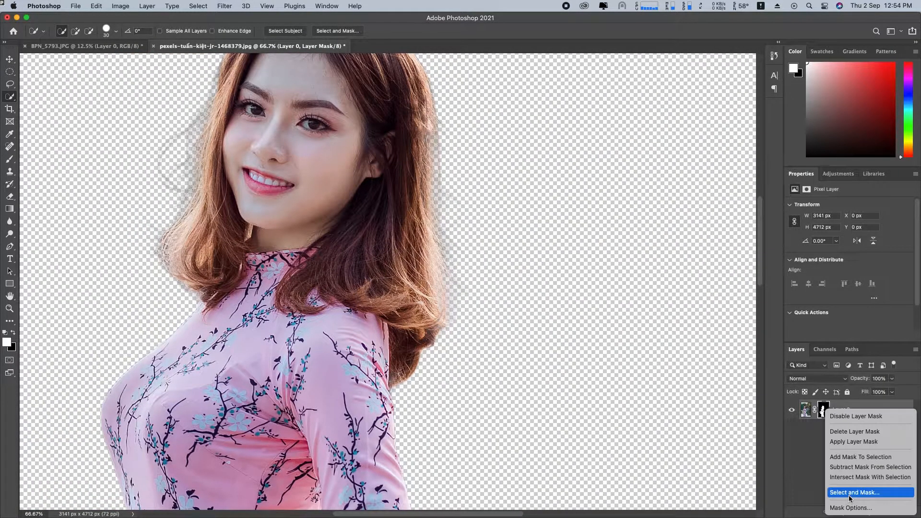
{"action": "left_click", "coordinate": [850, 498]}
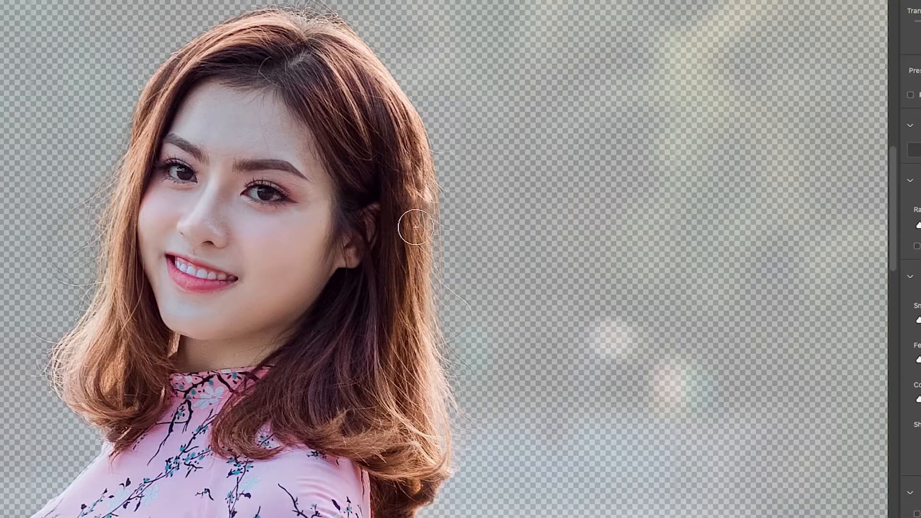
Step: Refine the mask around the woman's hair with the size 80 Refine Edge Brush and apply the result
{"action": "mouse_move", "coordinate": [432, 216]}
{"action": "left_mouse_down"}
{"action": "mouse_move", "coordinate": [432, 501]}
{"action": "mouse_move", "coordinate": [391, 80]}
{"action": "mouse_move", "coordinate": [134, 62]}
{"action": "mouse_move", "coordinate": [51, 345]}
{"action": "mouse_move", "coordinate": [36, 449]}
{"action": "left_mouse_up"}
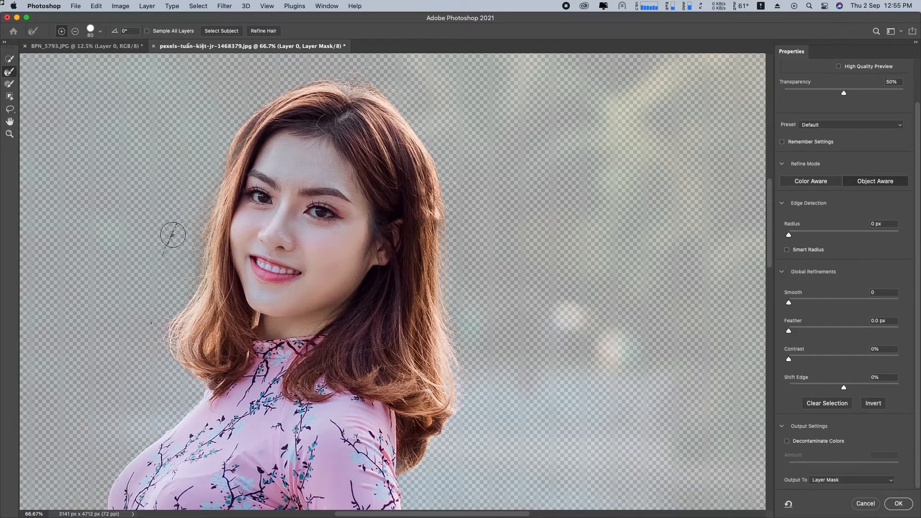
{"action": "mouse_move", "coordinate": [249, 124]}
{"action": "left_mouse_down"}
{"action": "mouse_move", "coordinate": [381, 77]}
{"action": "mouse_move", "coordinate": [442, 259]}
{"action": "mouse_move", "coordinate": [455, 427]}
{"action": "mouse_move", "coordinate": [412, 480]}
{"action": "left_mouse_up"}
{"action": "key", "text": "super+minus"}
{"action": "key", "text": "super+minus"}
{"action": "key", "text": "super+minus"}
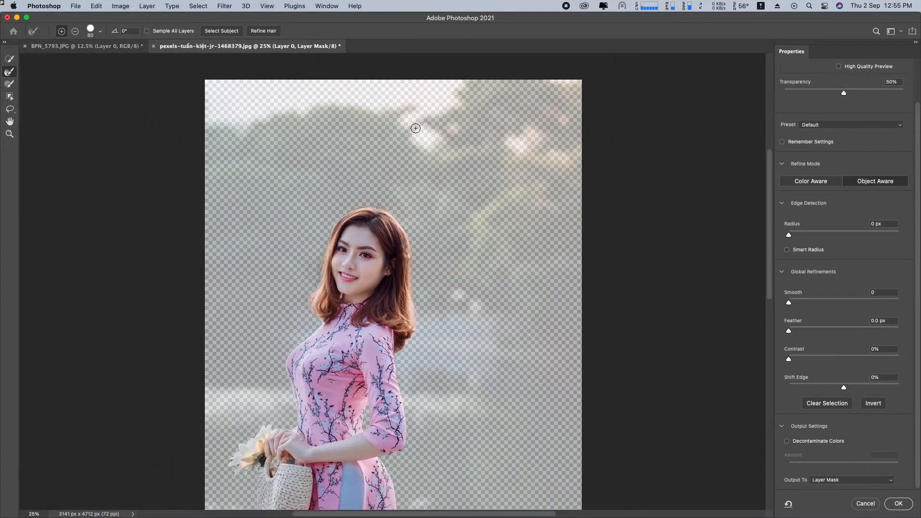
{"action": "left_click", "coordinate": [896, 503]}
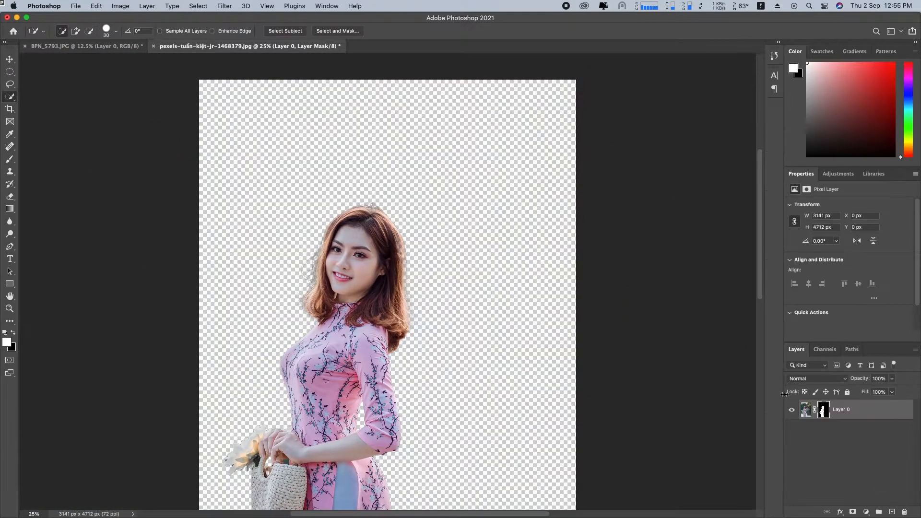
{"action": "key", "text": "super+minus"}
{"action": "key", "text": "super+minus"}
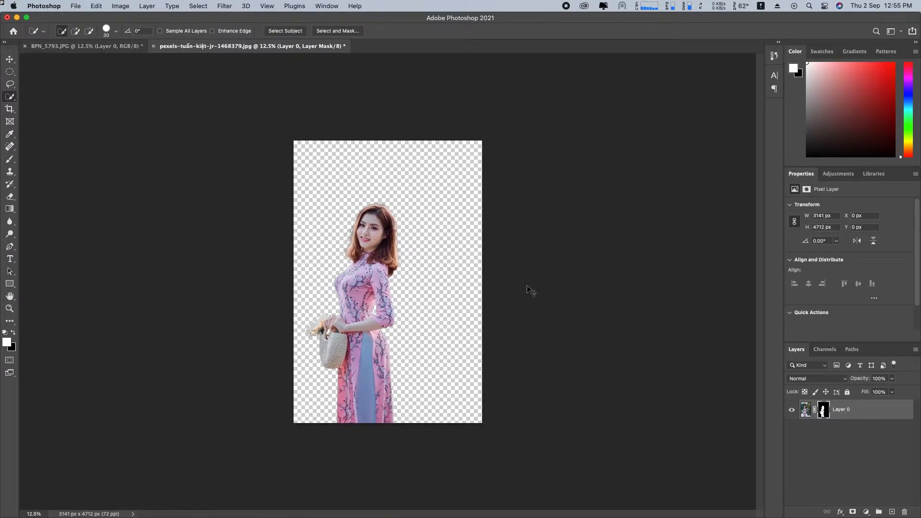
Step: Open the photo of the two hugging women in Select and Mask and select both of them with Select Subject
{"action": "key", "text": "super+Tab"}
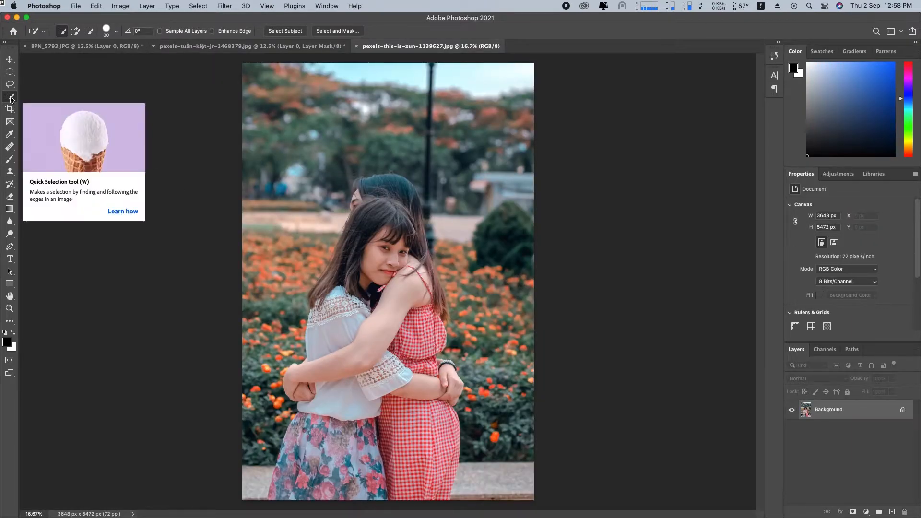
{"action": "left_click", "coordinate": [338, 31]}
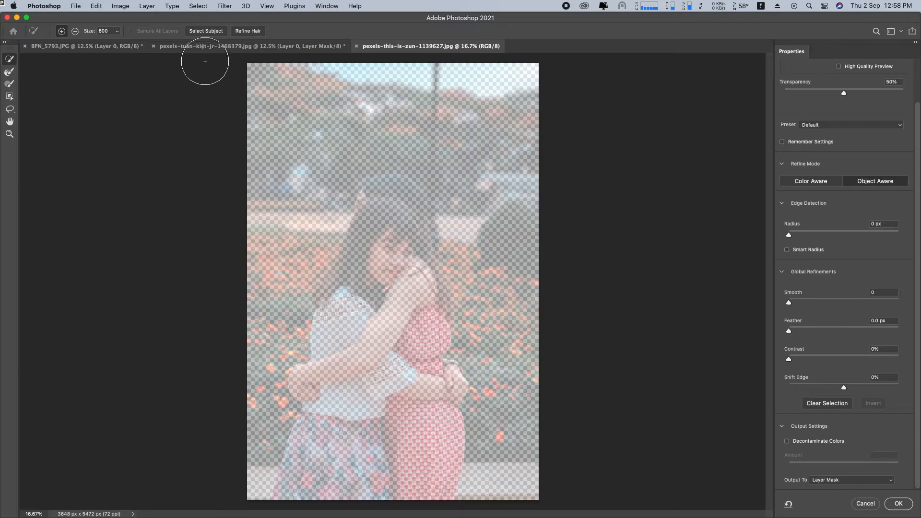
{"action": "mouse_move", "coordinate": [373, 191]}
{"action": "left_mouse_down"}
{"action": "mouse_move", "coordinate": [377, 268]}
{"action": "mouse_move", "coordinate": [380, 243]}
{"action": "mouse_move", "coordinate": [364, 233]}
{"action": "mouse_move", "coordinate": [336, 312]}
{"action": "mouse_move", "coordinate": [392, 433]}
{"action": "mouse_move", "coordinate": [402, 338]}
{"action": "left_mouse_up"}
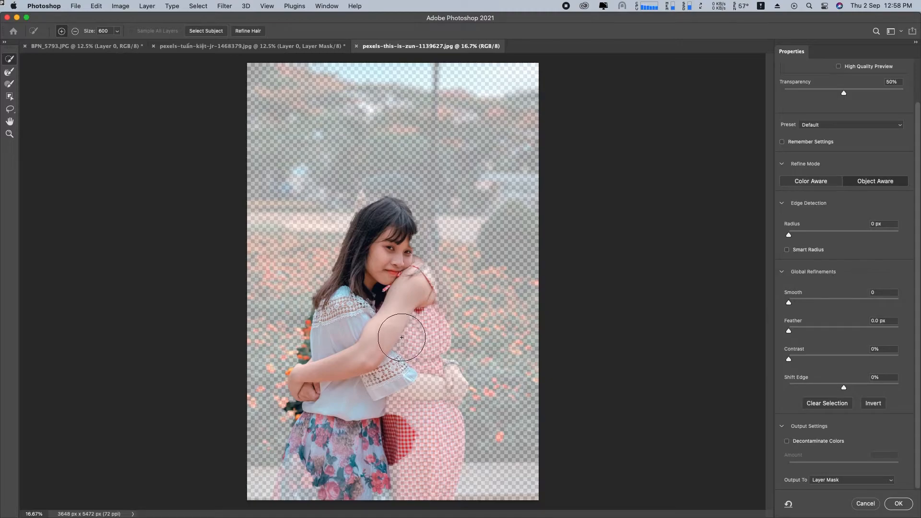
{"action": "left_click", "coordinate": [212, 32]}
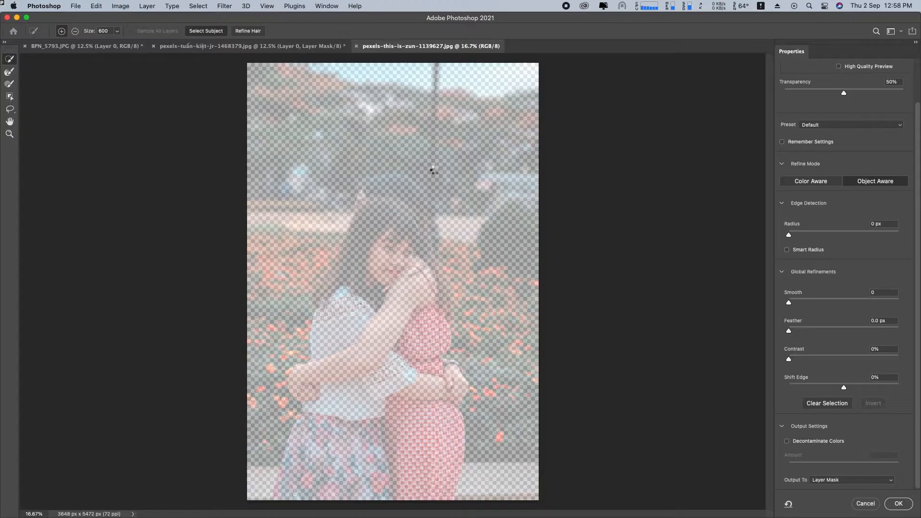
{"action": "scroll", "coordinate": [390, 242], "scroll_direction": "up", "scroll_amount": 5}
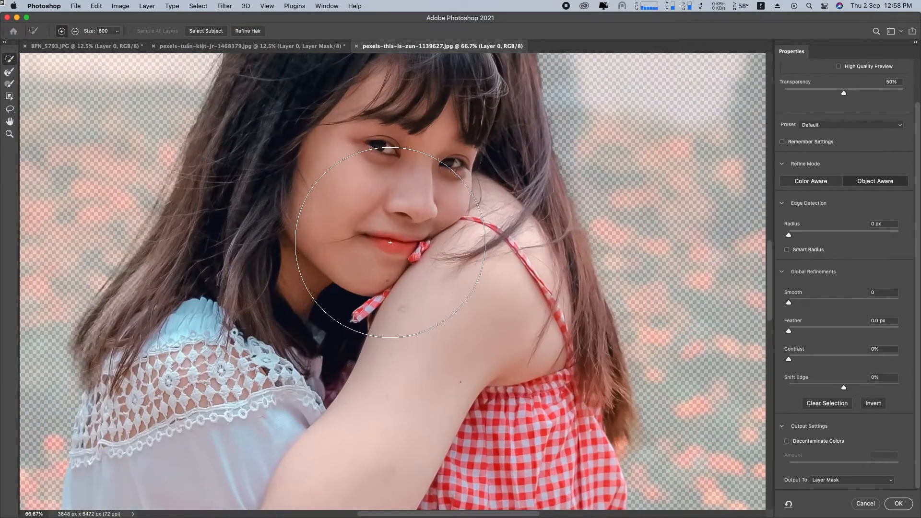
{"action": "scroll", "coordinate": [390, 243], "scroll_direction": "down", "scroll_amount": 3}
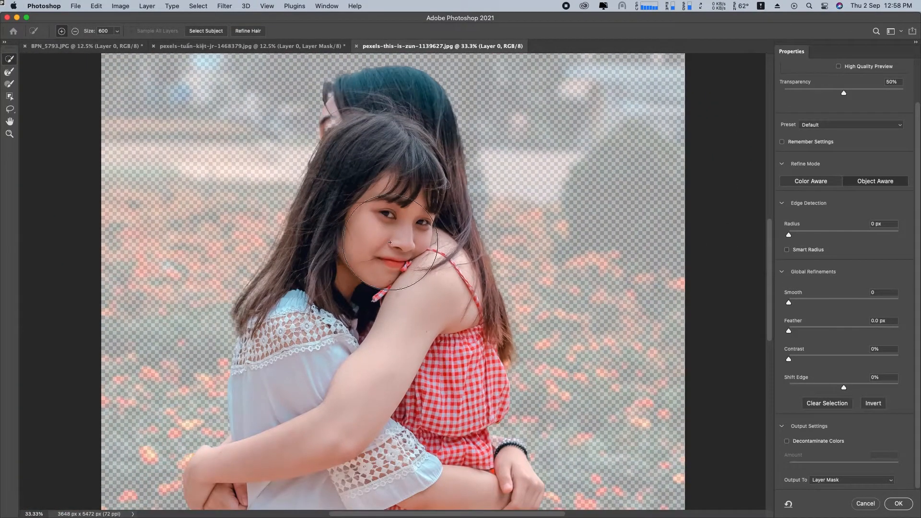
Step: Try to add the rear woman's face to the selection with the size 600 brush, and undo the stroke
{"action": "left_click_drag", "start_coordinate": [363, 306], "coordinate": [367, 294]}
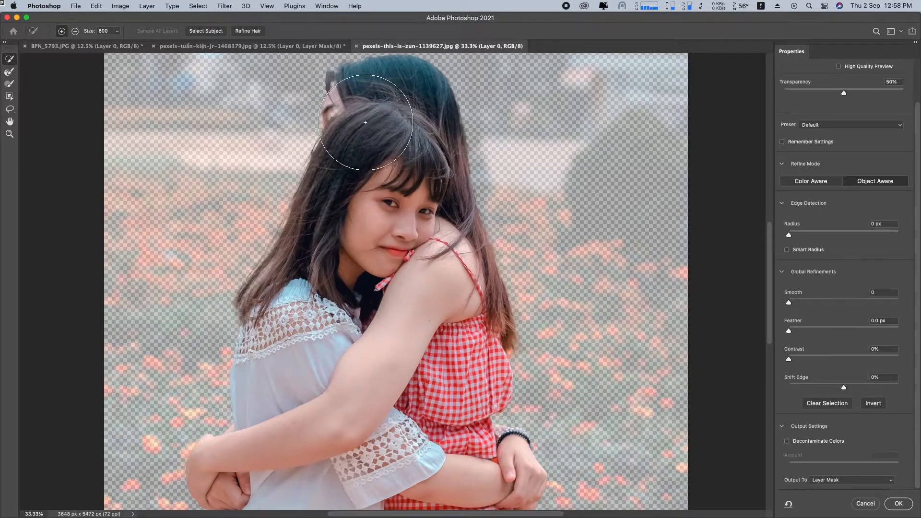
{"action": "left_click_drag", "start_coordinate": [367, 117], "coordinate": [362, 140]}
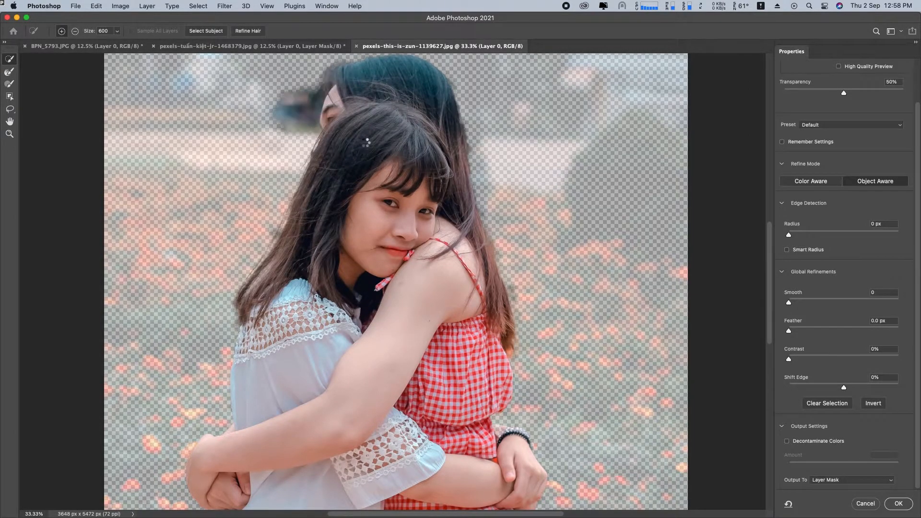
{"action": "key", "text": "super+z"}
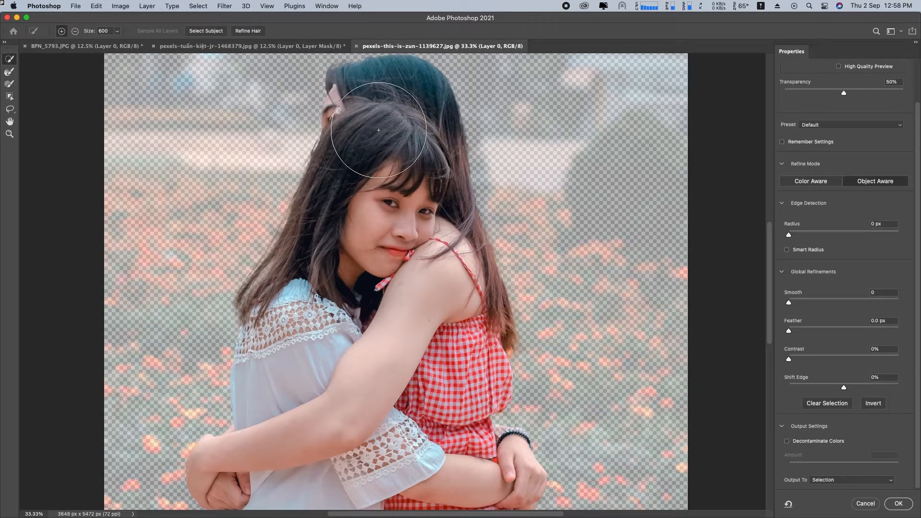
Step: Reduce the selection brush to 200 and add the rear woman's partly hidden face to the selection
{"action": "key", "text": "bracketleft"}
{"action": "key", "text": "bracketleft"}
{"action": "key", "text": "bracketleft"}
{"action": "key", "text": "bracketleft"}
{"action": "key", "text": "bracketleft"}
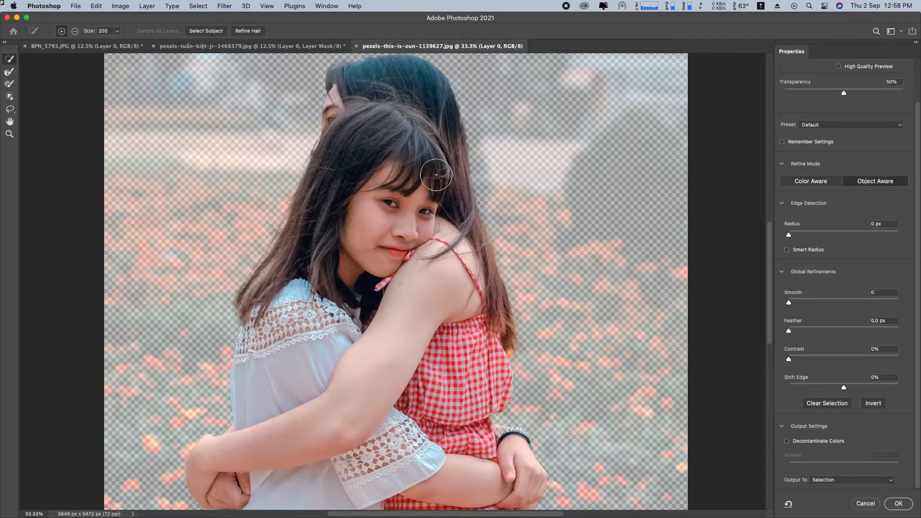
Step: Try a Smooth of 40 and a Feather of 1.0 px on the selection edge of the two women
{"action": "left_click_drag", "start_coordinate": [411, 289], "coordinate": [427, 92]}
{"action": "left_click_drag", "start_coordinate": [397, 231], "coordinate": [383, 369]}
{"action": "left_click_drag", "start_coordinate": [401, 249], "coordinate": [397, 199]}
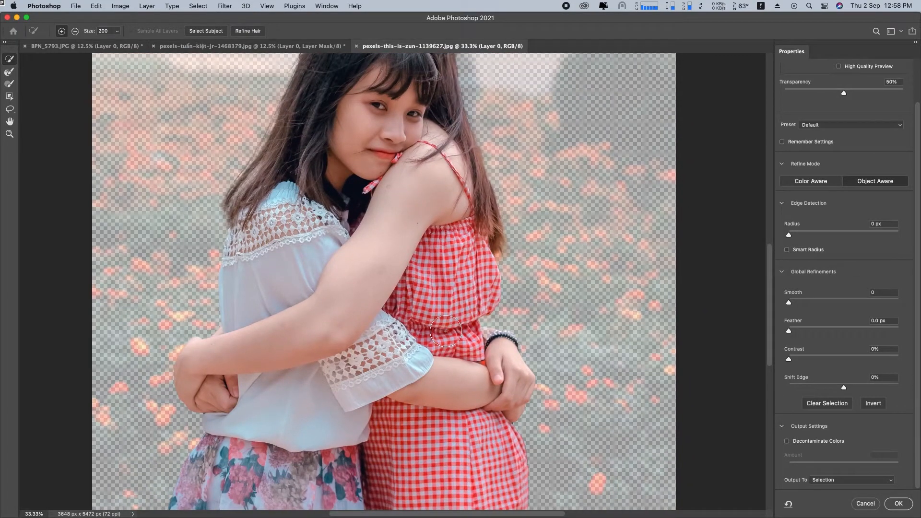
{"action": "key", "text": "super+equal"}
{"action": "key", "text": "super+equal"}
{"action": "key", "text": "super+equal"}
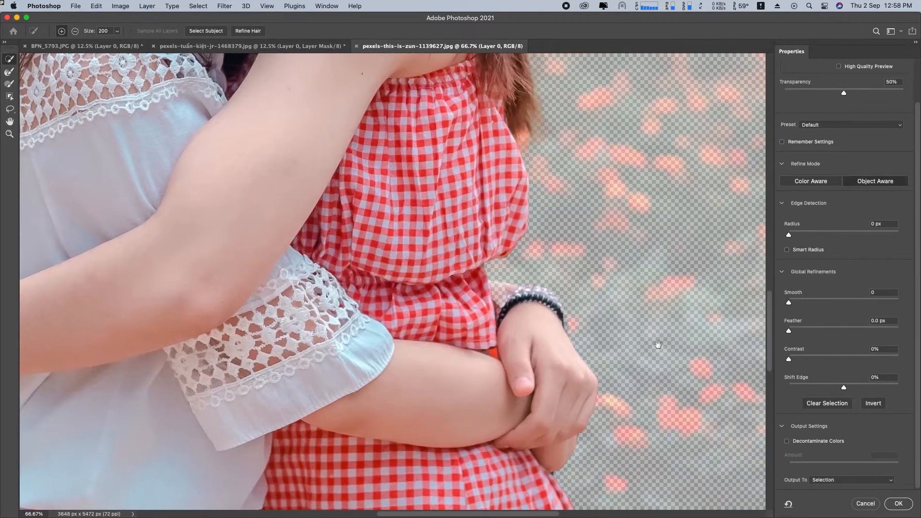
{"action": "left_click_drag", "start_coordinate": [790, 304], "coordinate": [844, 303]}
{"action": "left_click_drag", "start_coordinate": [792, 332], "coordinate": [794, 333]}
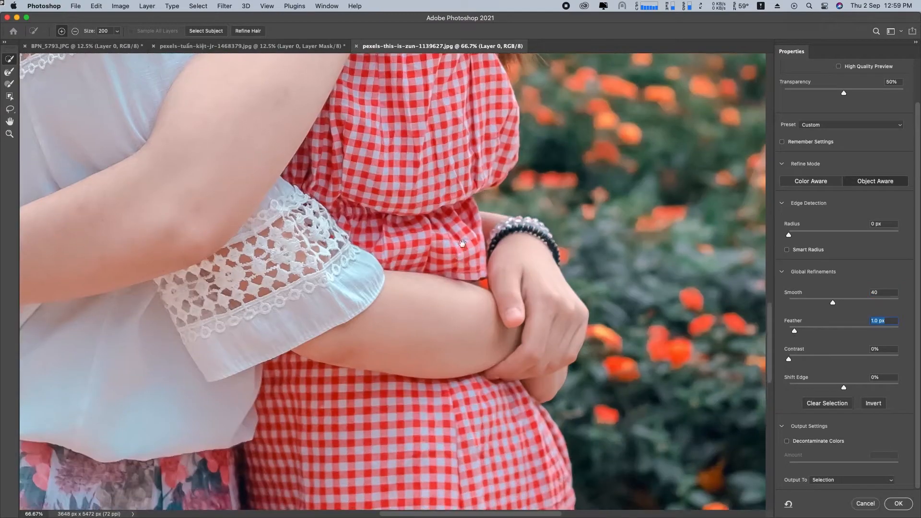
Step: Undo the last Feather and Smooth changes to the selection of the two women
{"action": "left_click_drag", "start_coordinate": [462, 266], "coordinate": [460, 234]}
{"action": "key", "text": "super+z"}
{"action": "key", "text": "super+minus"}
{"action": "key", "text": "super+minus"}
{"action": "key", "text": "super+minus"}
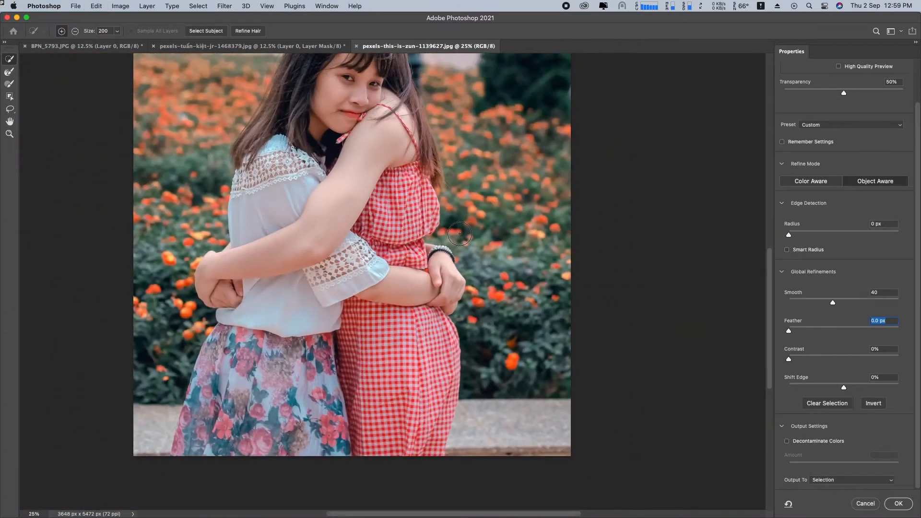
{"action": "key", "text": "super+z"}
Step: Set Smooth to 42 and Feather to 2.9 px, and inspect the selection edges from the hair down to the skirts
{"action": "left_click_drag", "start_coordinate": [790, 304], "coordinate": [836, 310]}
{"action": "left_click_drag", "start_coordinate": [799, 335], "coordinate": [807, 333]}
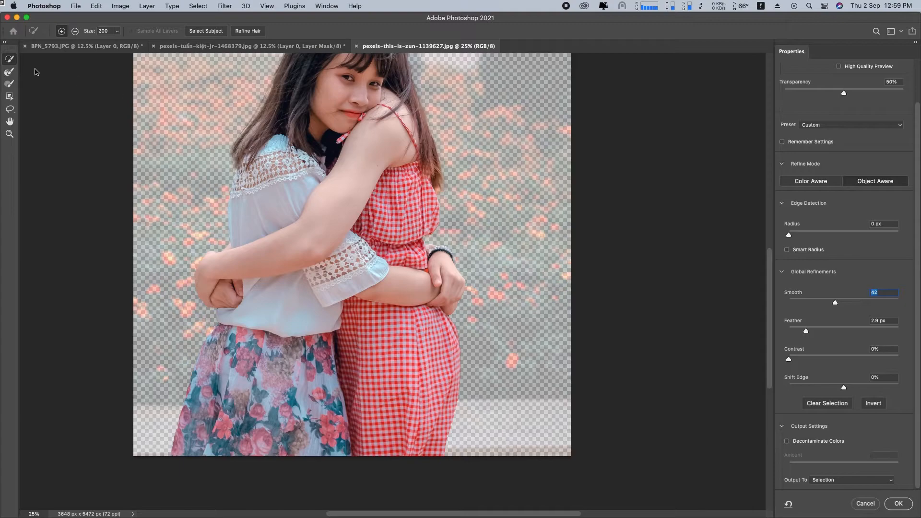
{"action": "key", "text": "space"}
{"action": "left_click_drag", "start_coordinate": [329, 141], "coordinate": [329, 265]}
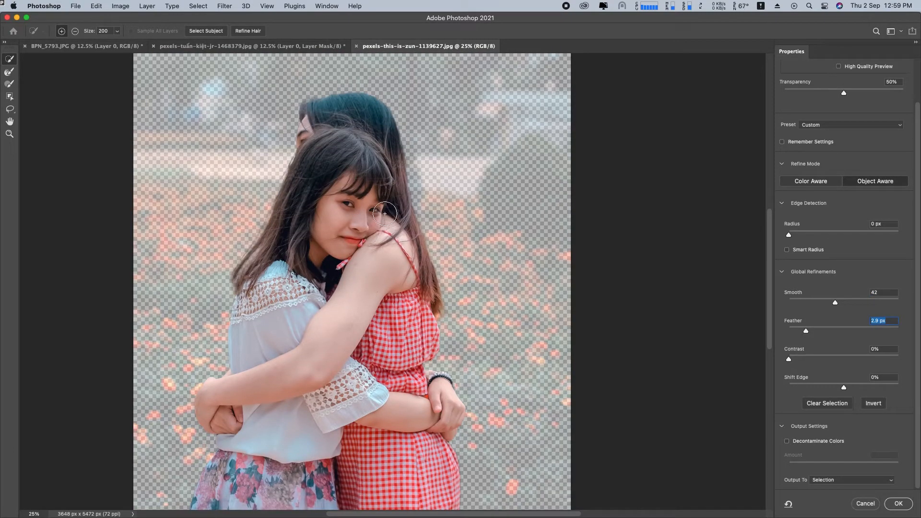
{"action": "left_click_drag", "start_coordinate": [343, 211], "coordinate": [335, 144]}
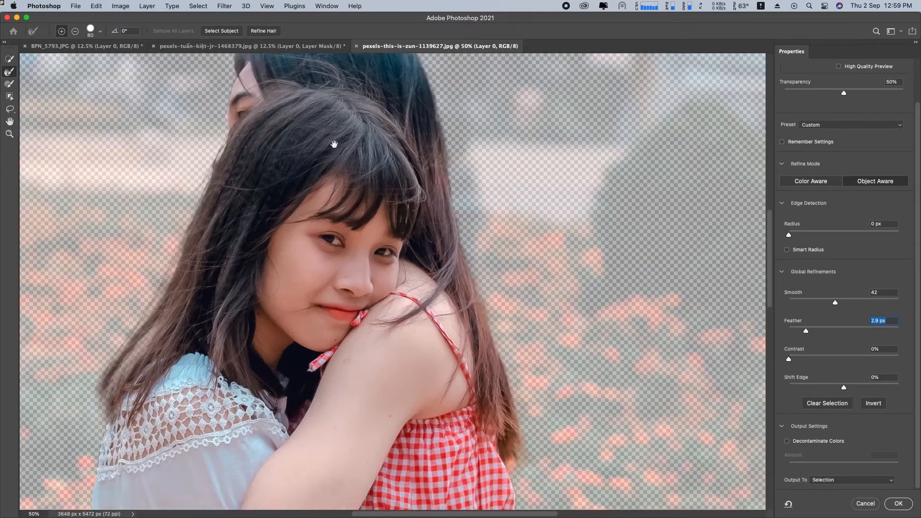
{"action": "mouse_move", "coordinate": [366, 307]}
{"action": "left_mouse_down"}
{"action": "mouse_move", "coordinate": [371, 225]}
{"action": "mouse_move", "coordinate": [353, 180]}
{"action": "left_mouse_up"}
{"action": "mouse_move", "coordinate": [385, 286]}
{"action": "left_mouse_down"}
{"action": "mouse_move", "coordinate": [384, 218]}
{"action": "mouse_move", "coordinate": [401, 144]}
{"action": "left_mouse_up"}
{"action": "left_click_drag", "start_coordinate": [366, 269], "coordinate": [389, 144]}
{"action": "left_click_drag", "start_coordinate": [355, 291], "coordinate": [393, 326]}
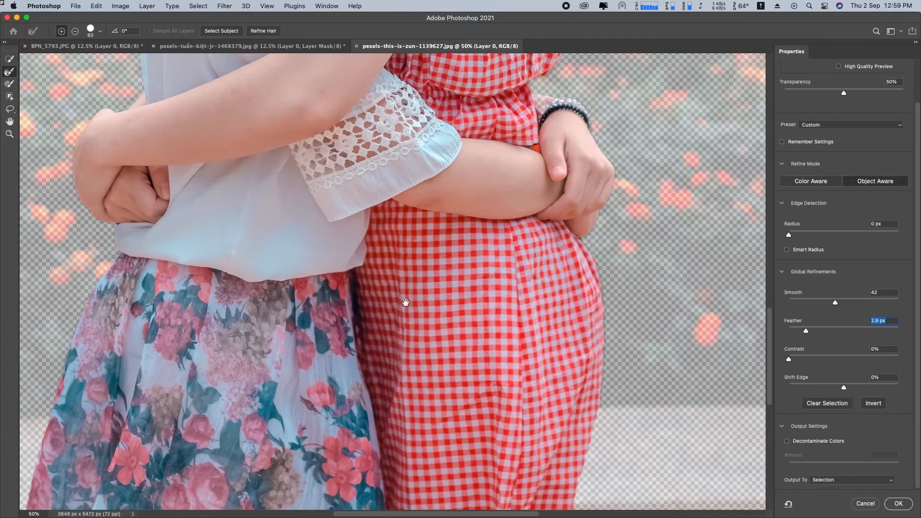
Step: Output the refined selection of the two women as a layer mask
{"action": "left_click", "coordinate": [784, 272]}
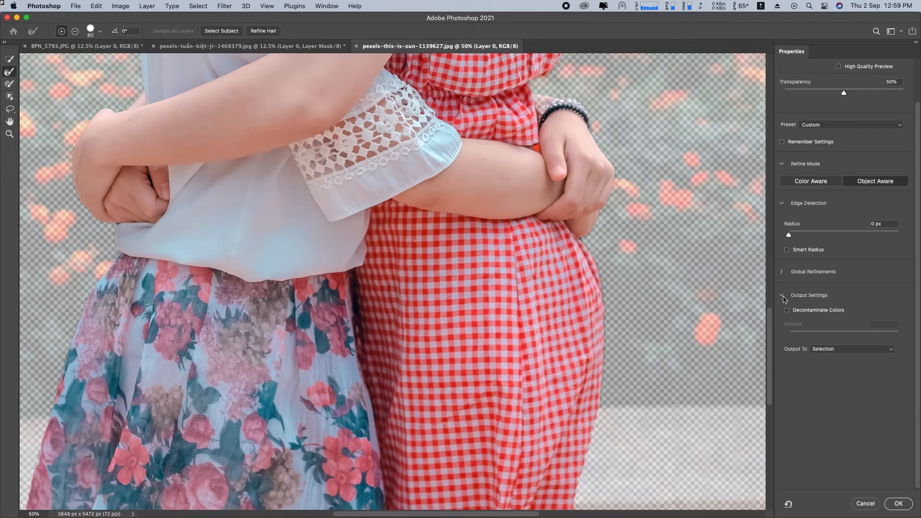
{"action": "left_click", "coordinate": [841, 351]}
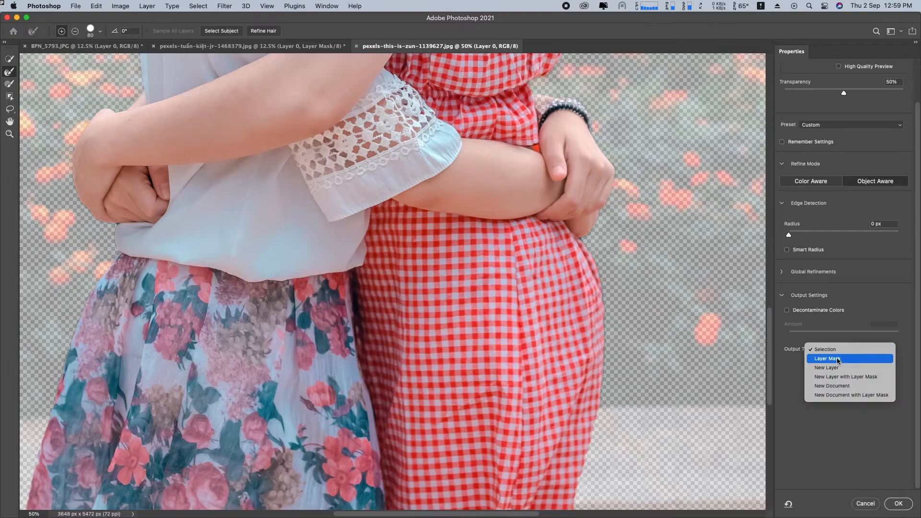
{"action": "left_click", "coordinate": [839, 363]}
{"action": "left_click", "coordinate": [898, 503]}
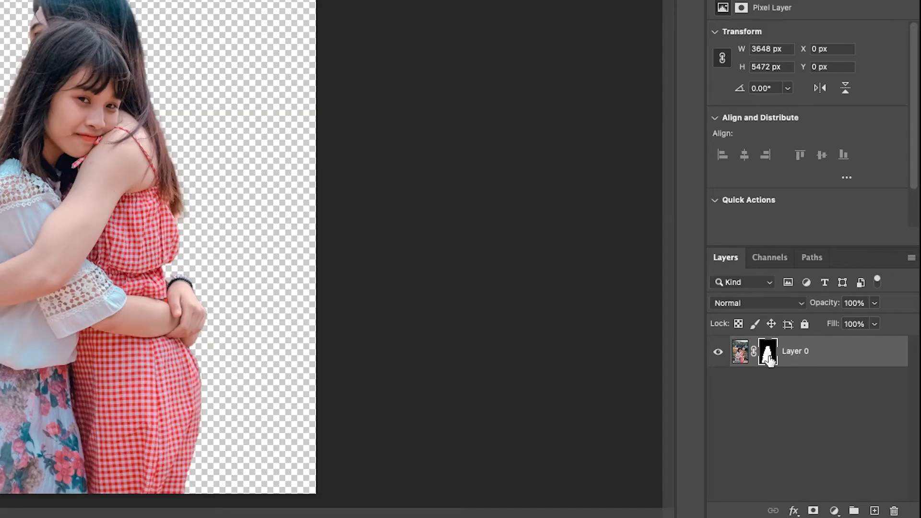
Step: Reopen the two women's layer mask in Select and Mask, with a close view of their hair
{"action": "right_click", "coordinate": [768, 360]}
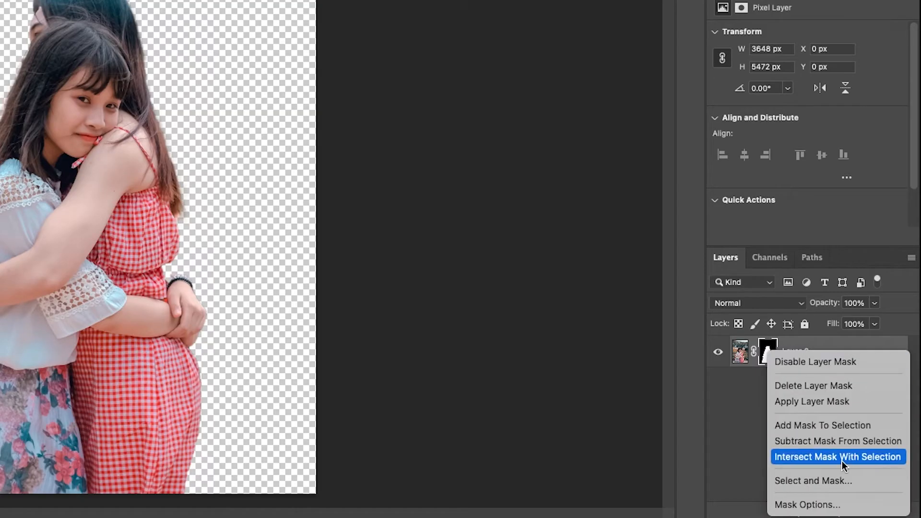
{"action": "left_click", "coordinate": [822, 485]}
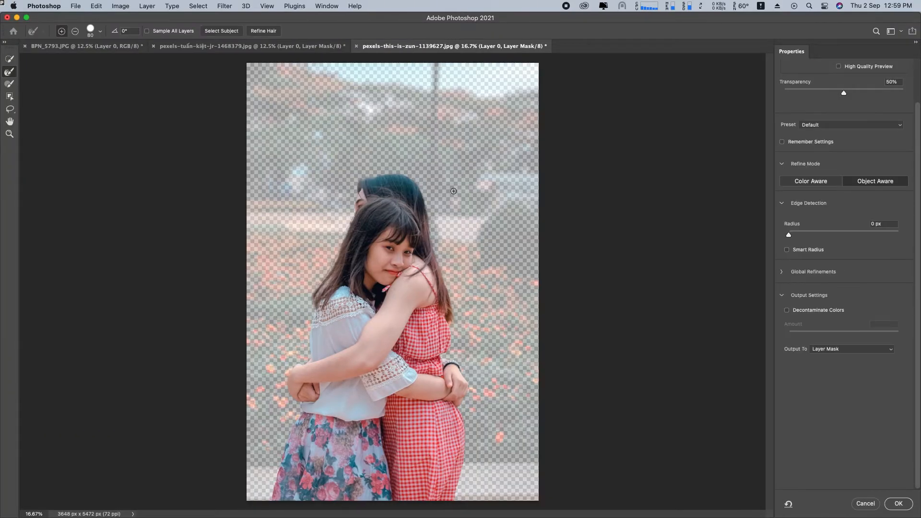
{"action": "key", "text": "alt"}
{"action": "key", "text": "super+plus"}
{"action": "key", "text": "super+plus"}
{"action": "key", "text": "super+plus"}
{"action": "left_click_drag", "start_coordinate": [335, 210], "coordinate": [381, 302]}
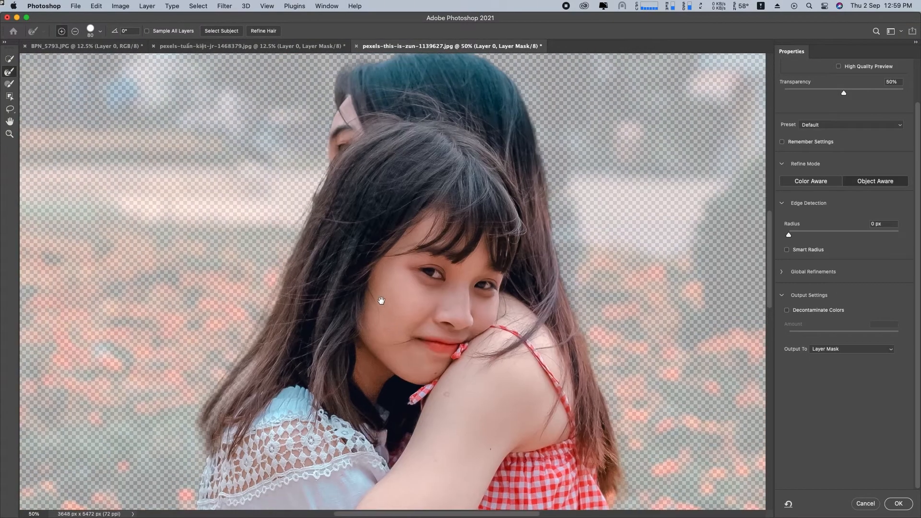
Step: Refine the mask around both women's hair with the size 125 Refine Edge Brush, and undo the last stroke
{"action": "mouse_move", "coordinate": [328, 174]}
{"action": "left_mouse_down"}
{"action": "mouse_move", "coordinate": [198, 413]}
{"action": "mouse_move", "coordinate": [200, 458]}
{"action": "left_mouse_up"}
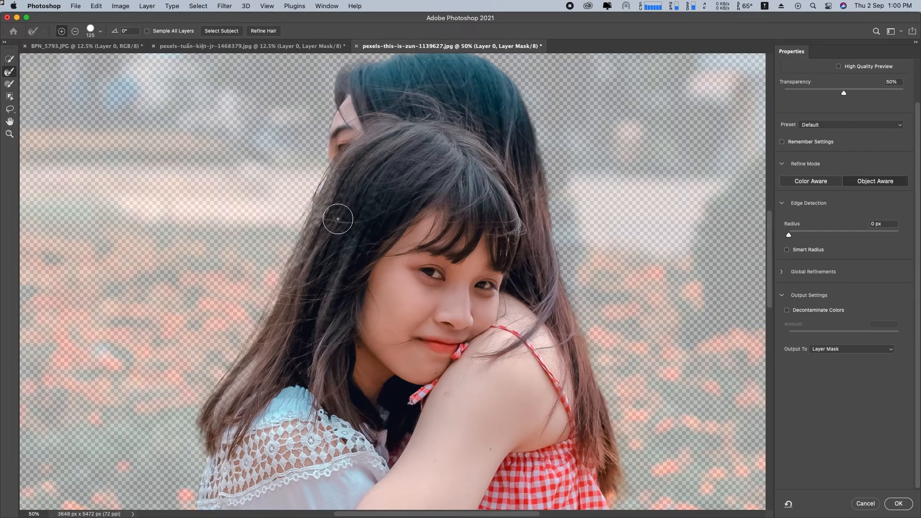
{"action": "mouse_move", "coordinate": [339, 217]}
{"action": "left_mouse_down"}
{"action": "mouse_move", "coordinate": [362, 68]}
{"action": "mouse_move", "coordinate": [533, 139]}
{"action": "mouse_move", "coordinate": [619, 499]}
{"action": "left_mouse_up"}
{"action": "scroll", "coordinate": [373, 156], "scroll_direction": "up", "scroll_amount": 4}
{"action": "left_click_drag", "start_coordinate": [373, 157], "coordinate": [377, 156]}
{"action": "left_click_drag", "start_coordinate": [313, 191], "coordinate": [447, 151]}
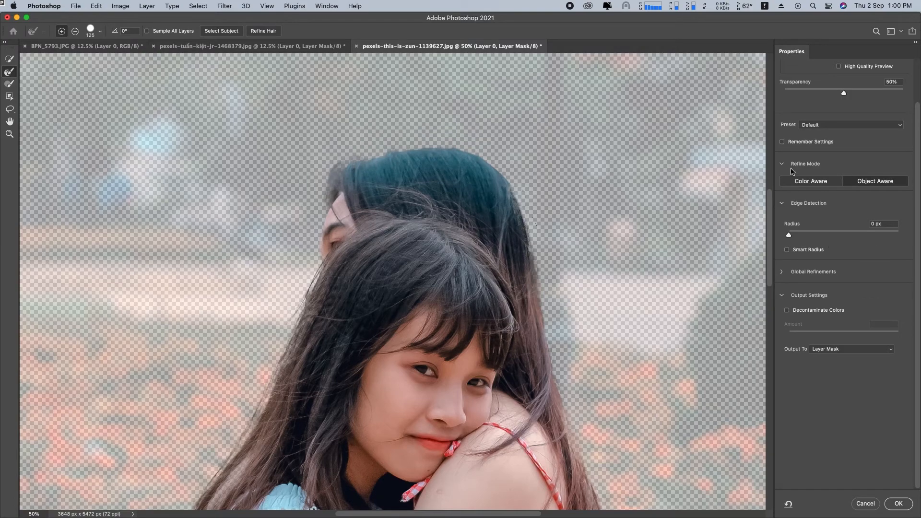
{"action": "scroll", "coordinate": [479, 167], "scroll_direction": "down", "scroll_amount": 4}
{"action": "key", "text": "super+z"}
Step: Refine the outer edges of the rear woman's long hair and the front woman's hair, and apply the refined mask
{"action": "left_click_drag", "start_coordinate": [542, 126], "coordinate": [618, 492]}
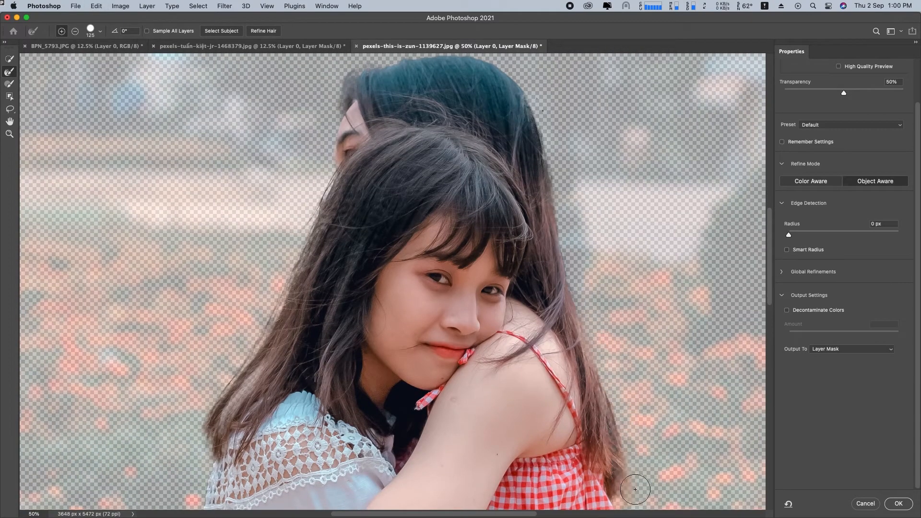
{"action": "scroll", "coordinate": [477, 247], "scroll_direction": "up", "scroll_amount": 5}
{"action": "scroll", "coordinate": [477, 247], "scroll_direction": "down", "scroll_amount": 4}
{"action": "left_click_drag", "start_coordinate": [394, 219], "coordinate": [316, 374]}
{"action": "scroll", "coordinate": [315, 375], "scroll_direction": "down", "scroll_amount": 3}
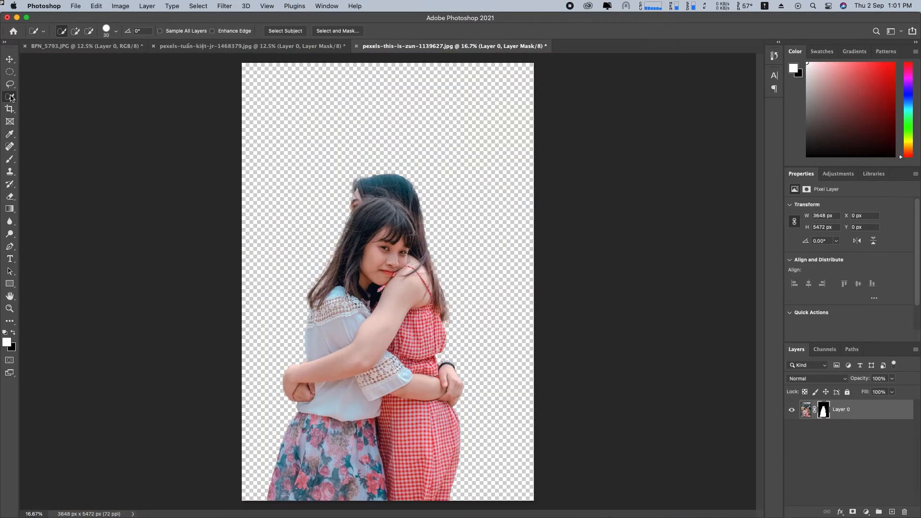